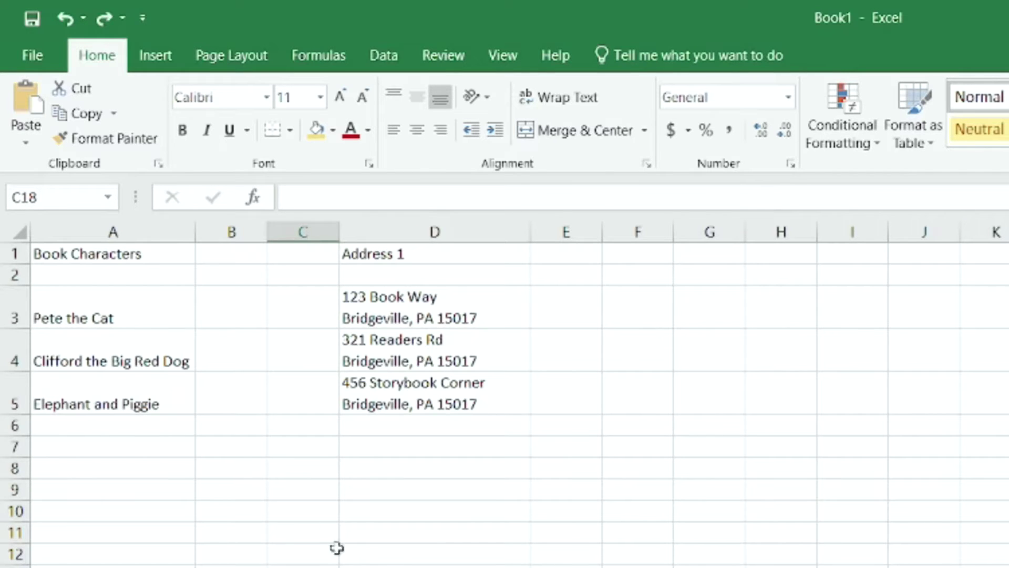
# - Fill the header row A1:F1 light yellow
pyautogui.moveTo(115, 255); pyautogui.dragTo(434, 254)
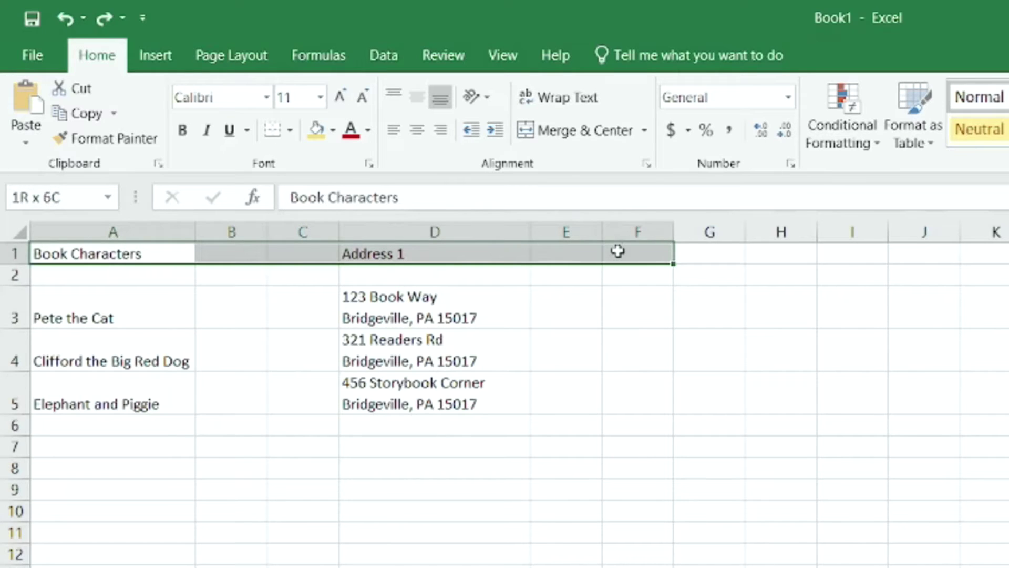
pyautogui.moveTo(434, 254); pyautogui.dragTo(610, 251)
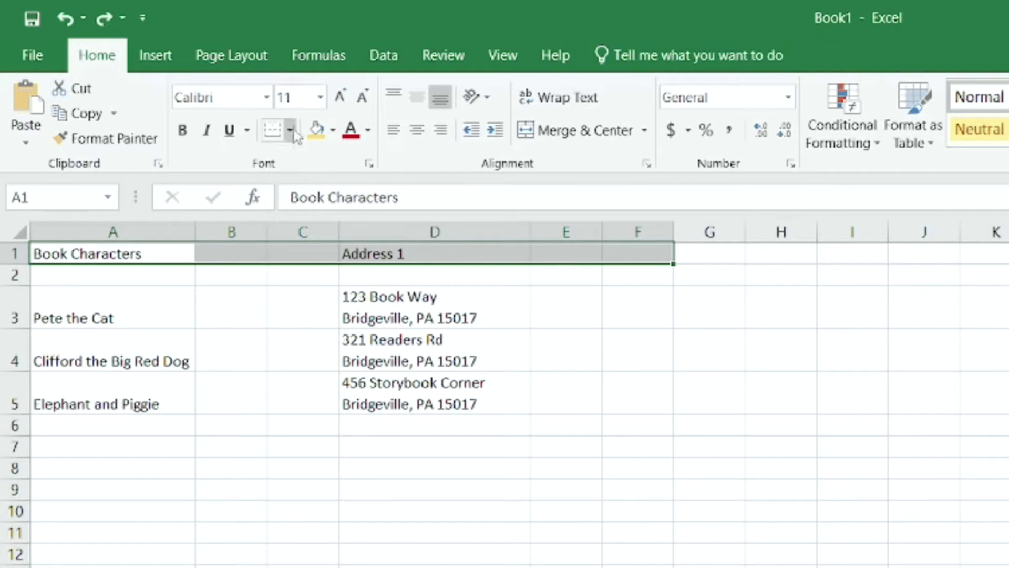
pyautogui.click(334, 131)
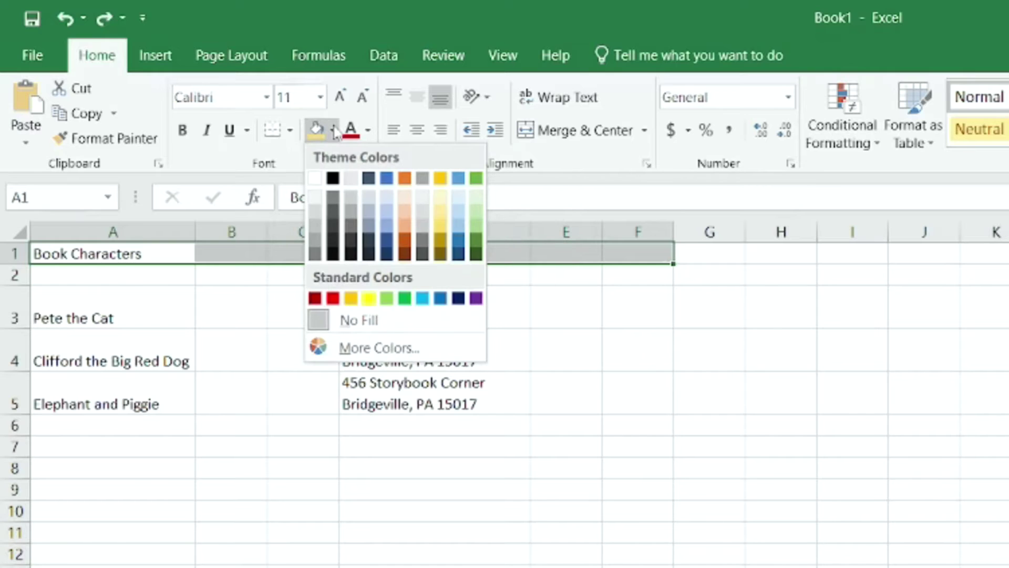
pyautogui.click(443, 213)
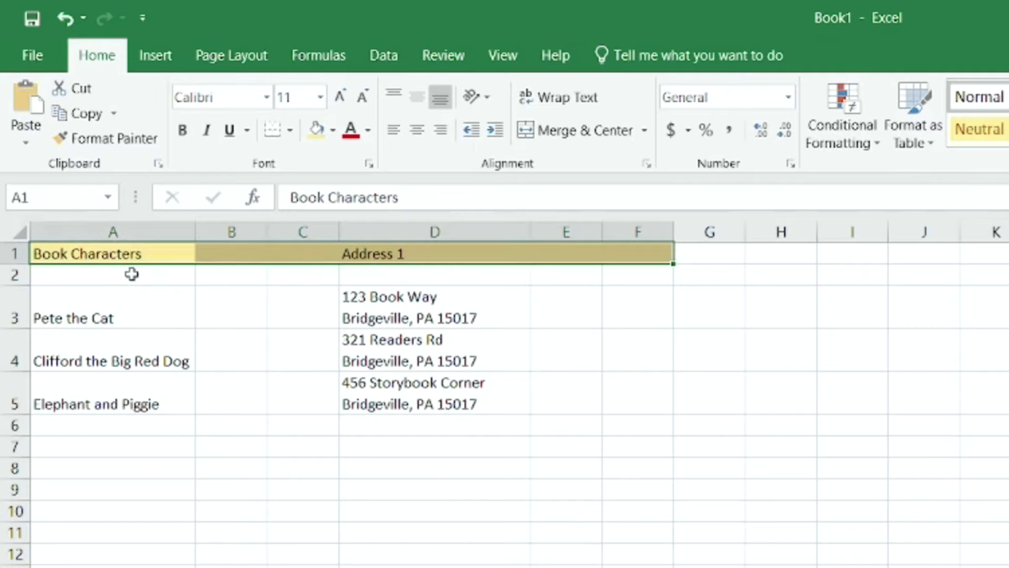
# - Fill rows 3 (Pete the Cat) and 5 (Elephant and Piggie) light yellow across A:F
pyautogui.moveTo(153, 313)
pyautogui.mouseDown()
pyautogui.moveTo(494, 318)
pyautogui.moveTo(622, 307)
pyautogui.mouseUp()
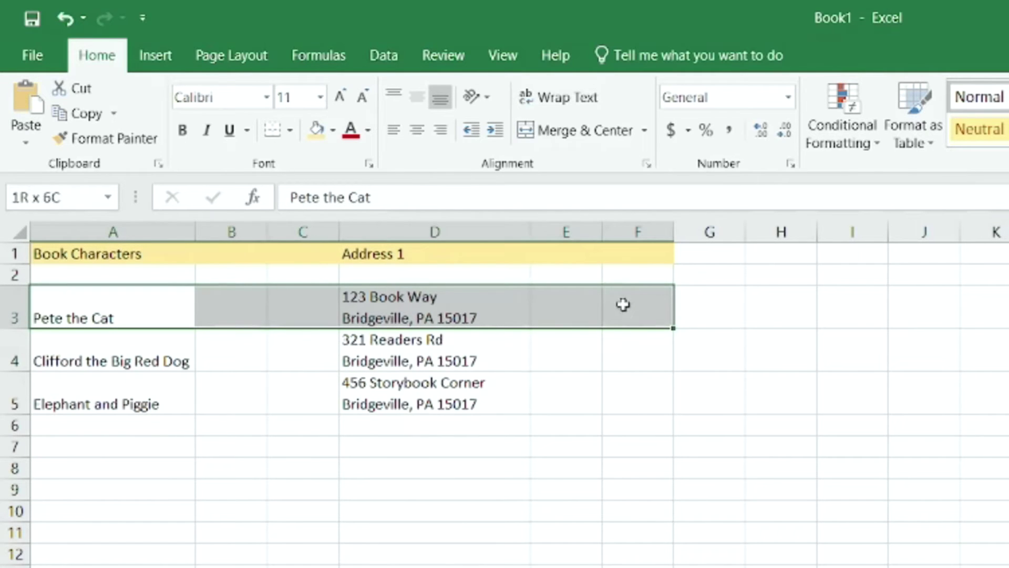
pyautogui.click(316, 136)
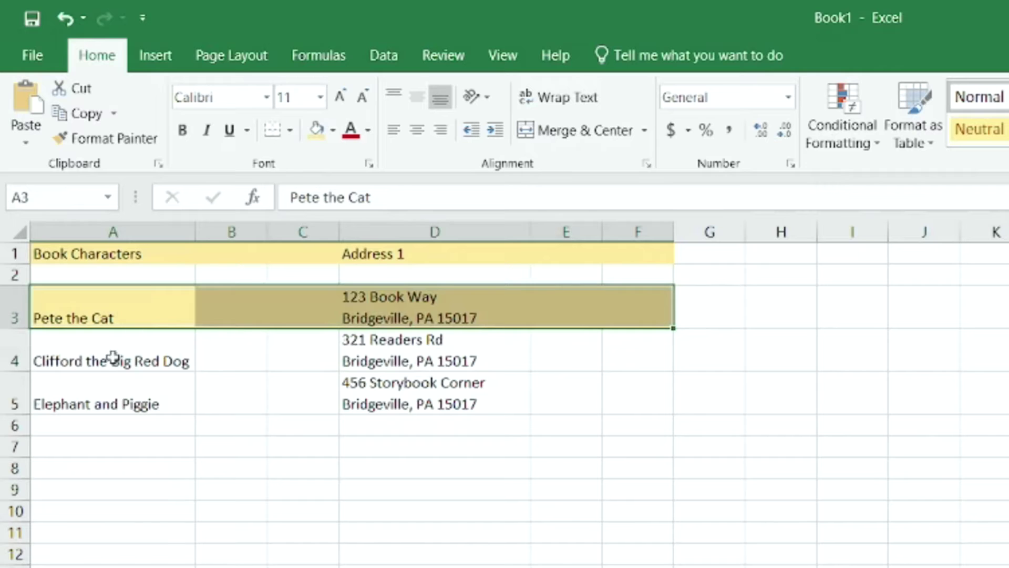
pyautogui.moveTo(113, 387); pyautogui.dragTo(610, 396)
pyautogui.click(315, 129)
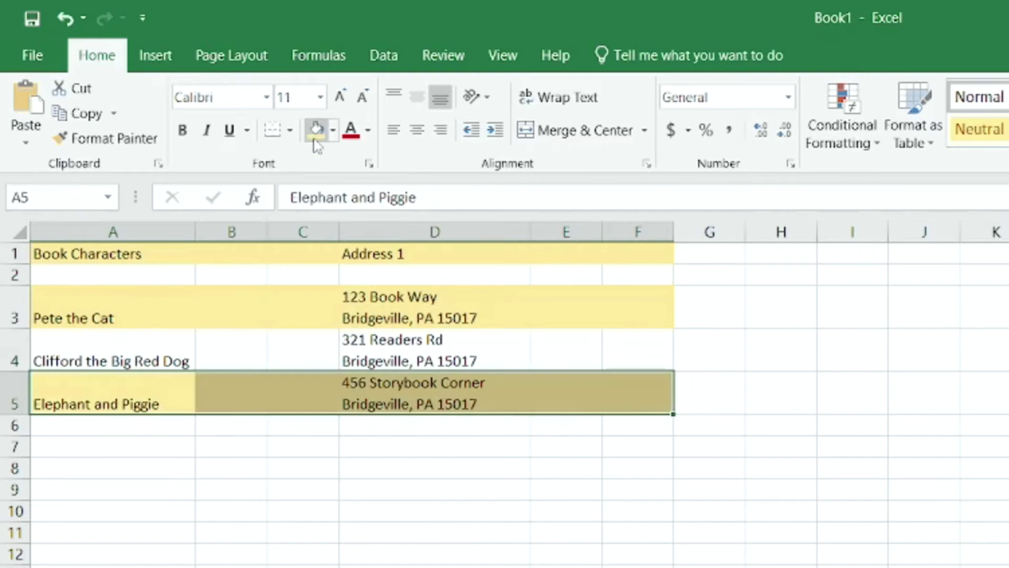
pyautogui.click(154, 451)
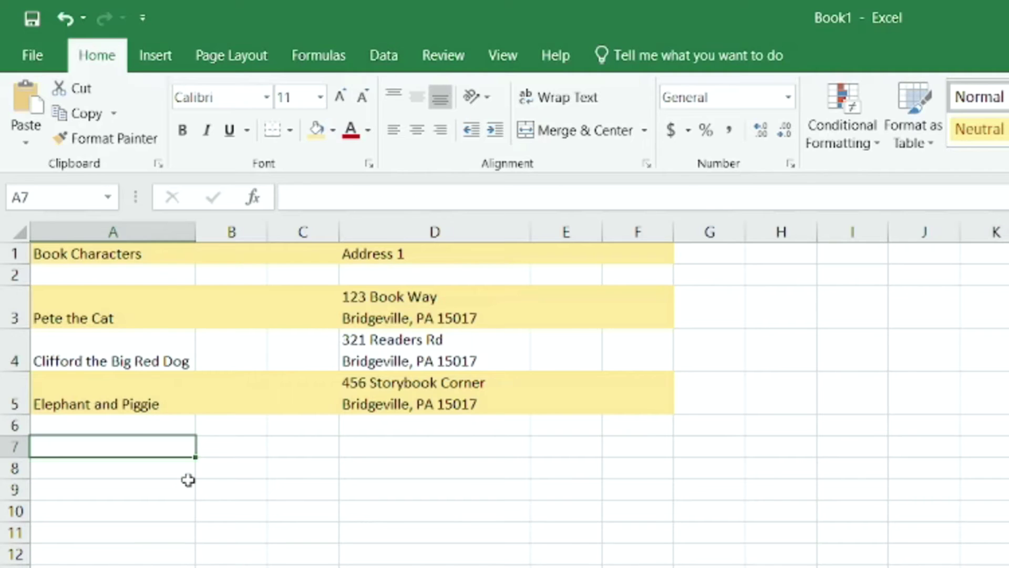
# - Undo the yellow fills on the header, Pete the Cat and Elephant and Piggie rows
pyautogui.hotkey('ctrl', 'z')
pyautogui.hotkey('ctrl', 'z')
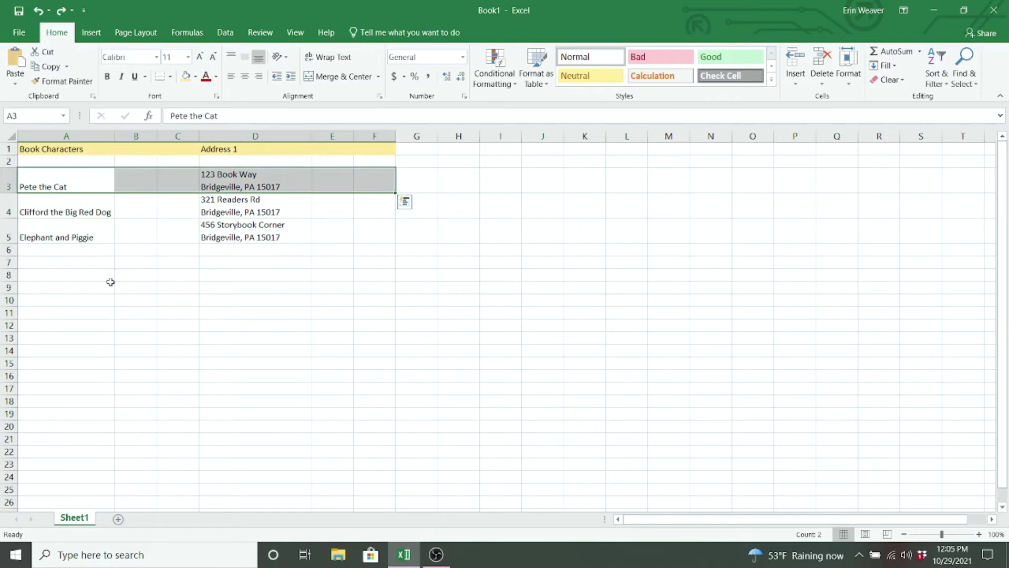
pyautogui.hotkey('ctrl', 'z')
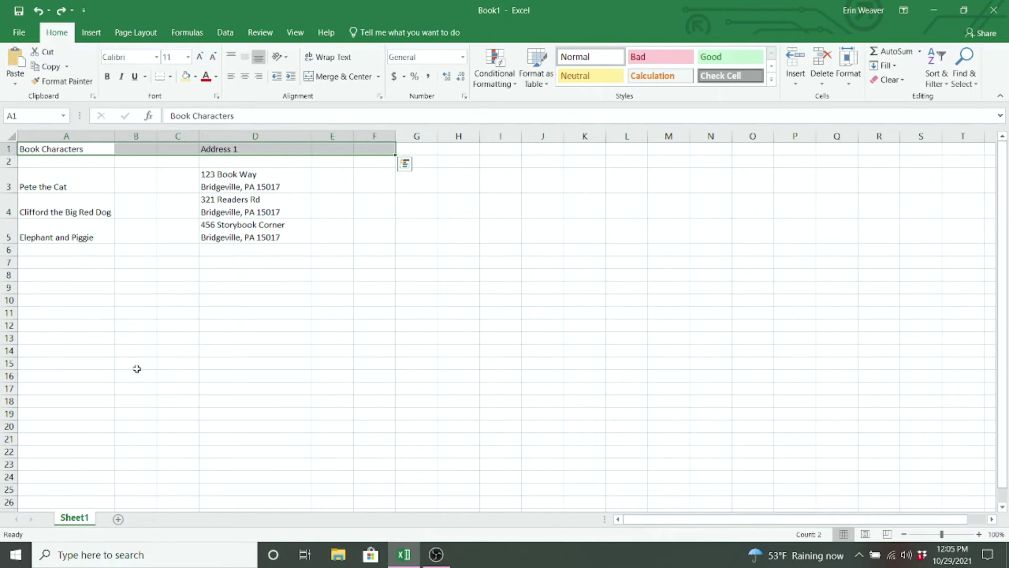
pyautogui.click(137, 368)
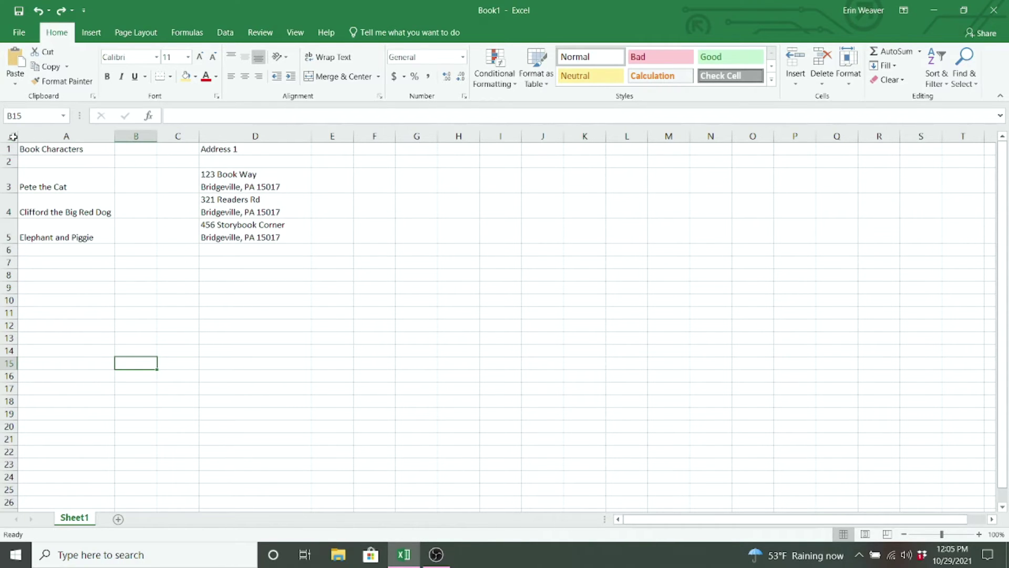
pyautogui.click(11, 136)
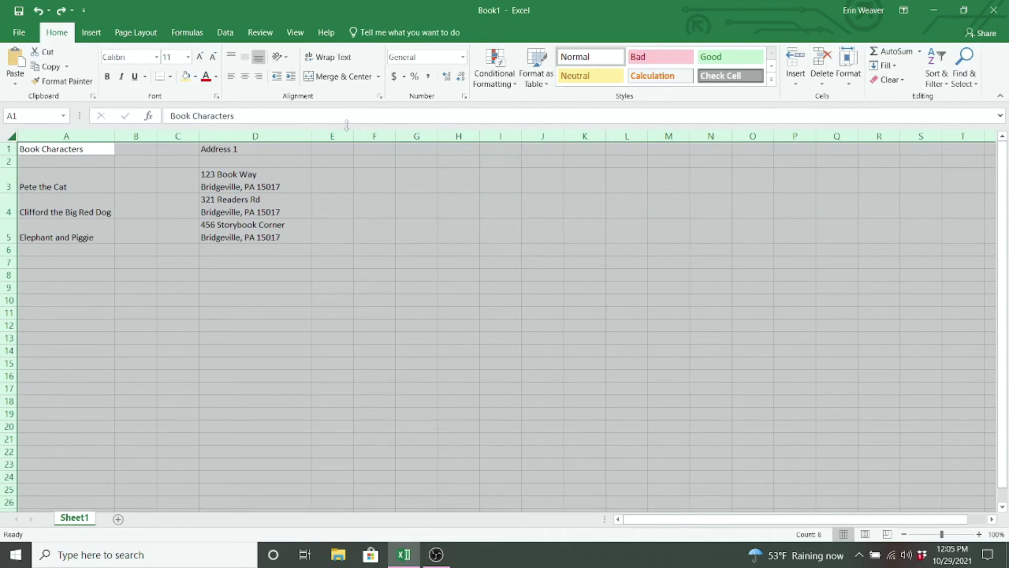
pyautogui.click(550, 84)
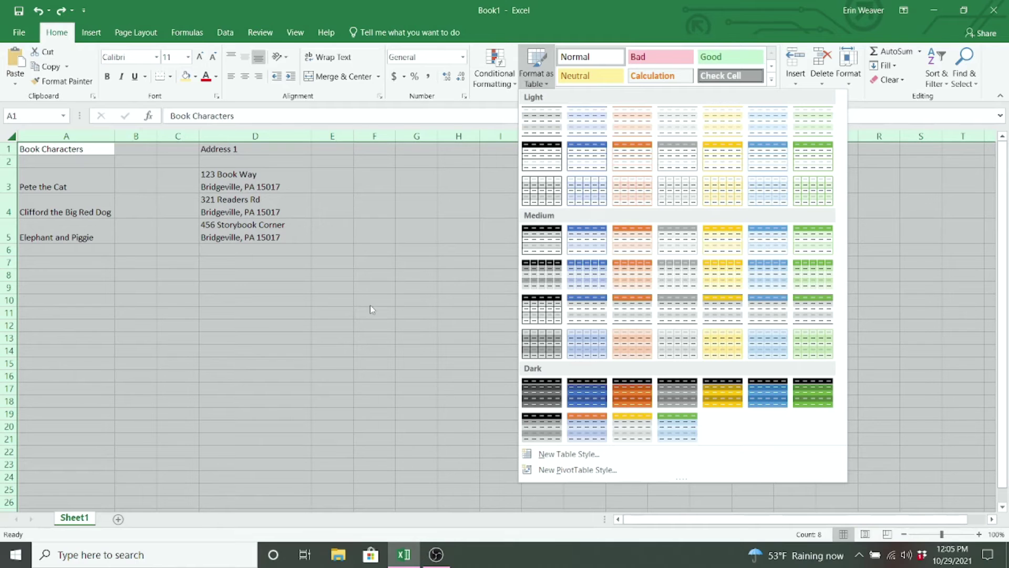
pyautogui.press('Escape')
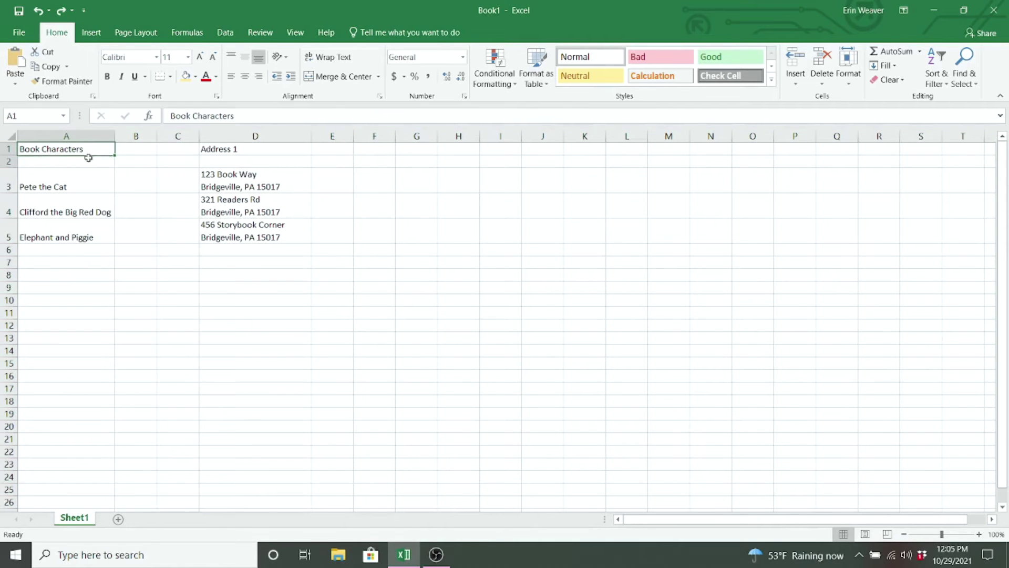
# - Apply a light blue banded Format as Table style to A1:D5
pyautogui.moveTo(47, 151); pyautogui.dragTo(251, 232)
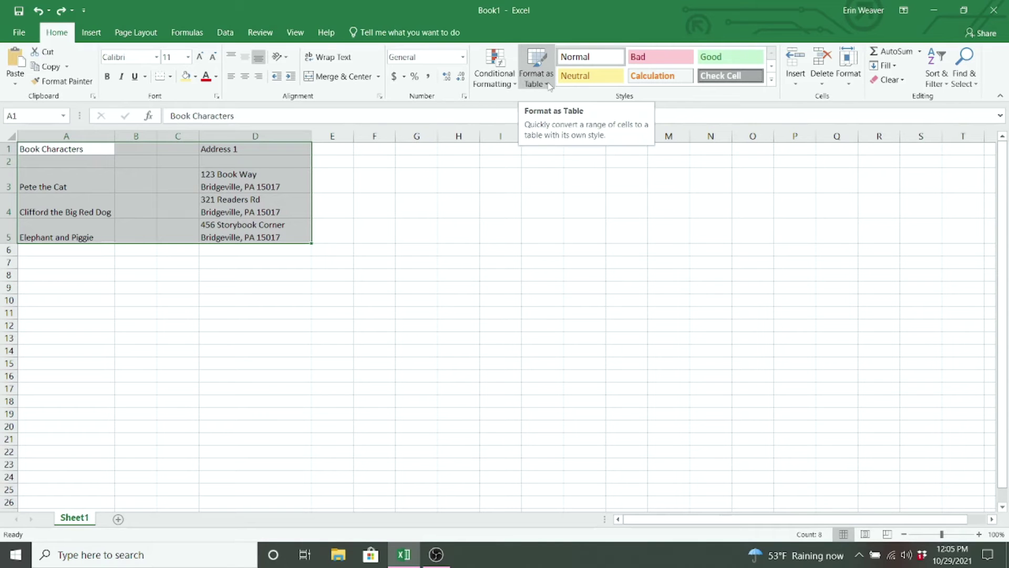
pyautogui.click(550, 86)
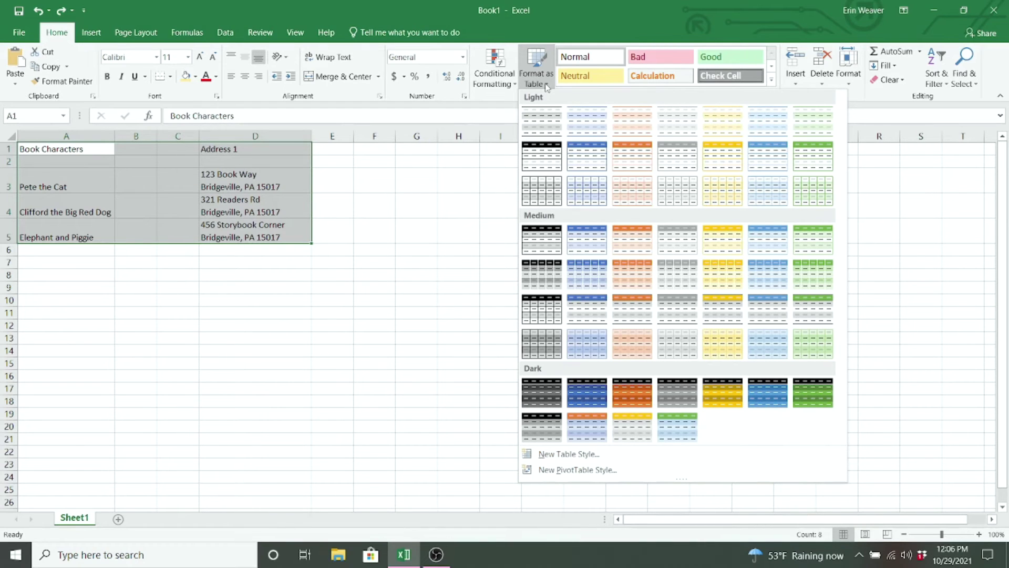
pyautogui.click(591, 192)
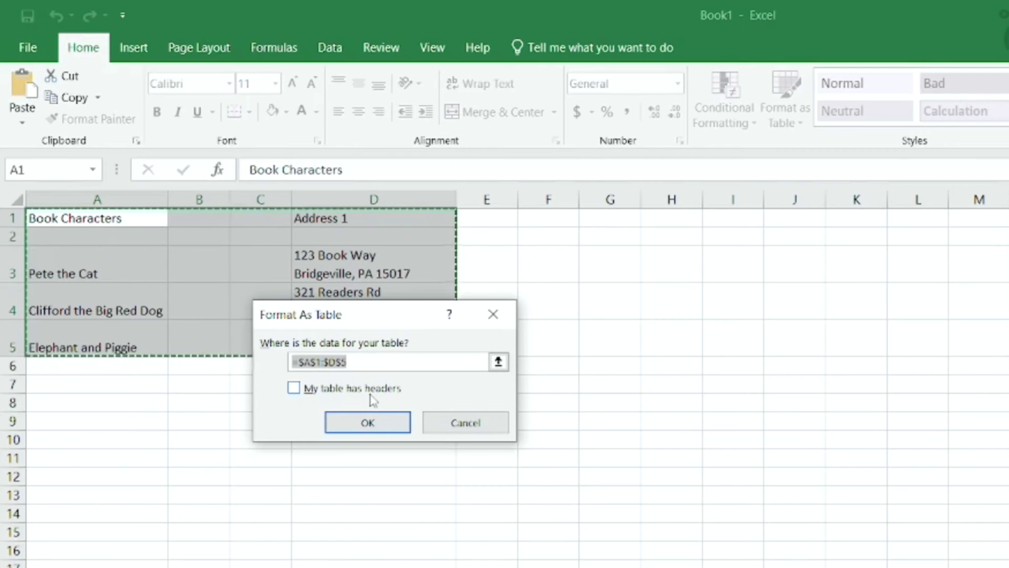
# - Confirm the A1:D5 table with 'My table has headers' ticked
pyautogui.click(305, 389)
pyautogui.click(353, 420)
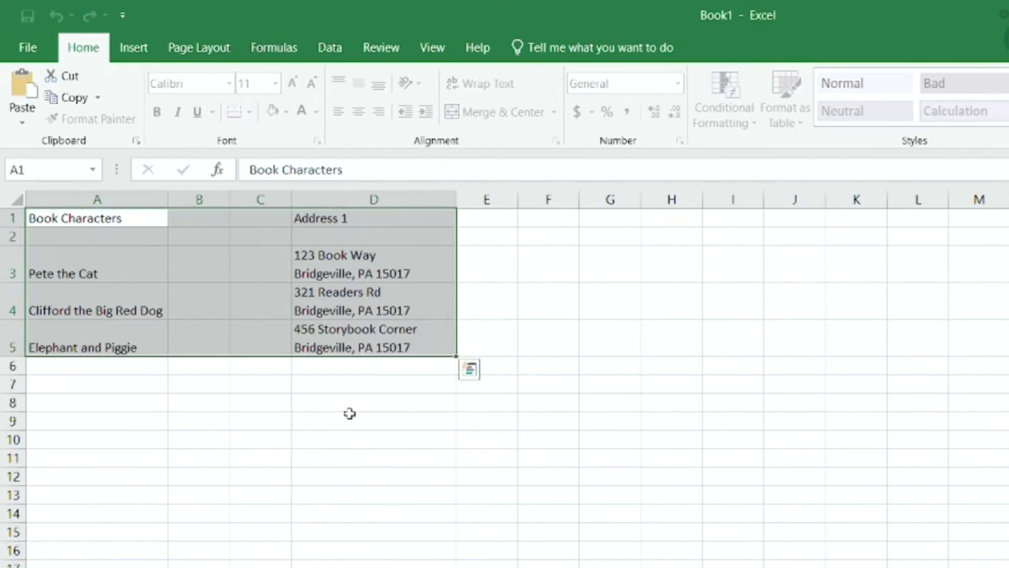
pyautogui.click(300, 439)
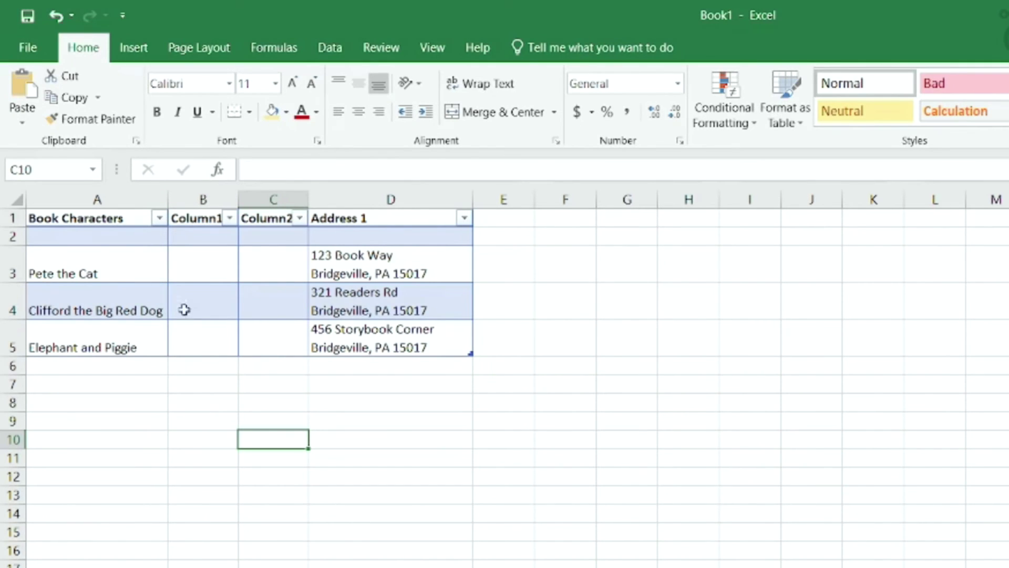
# - Sort the table A to Z by the Book Characters column
pyautogui.click(159, 218)
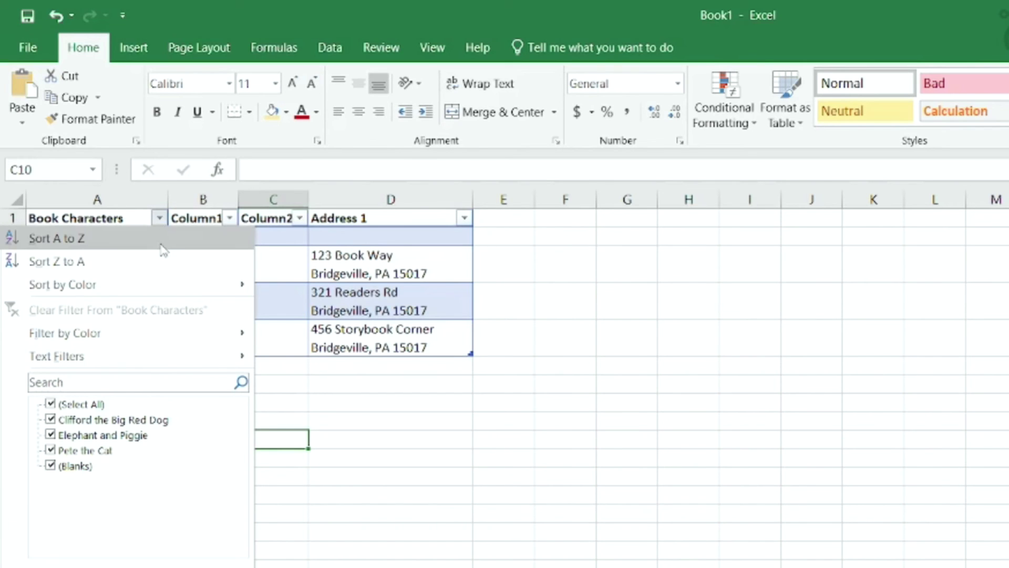
pyautogui.click(160, 242)
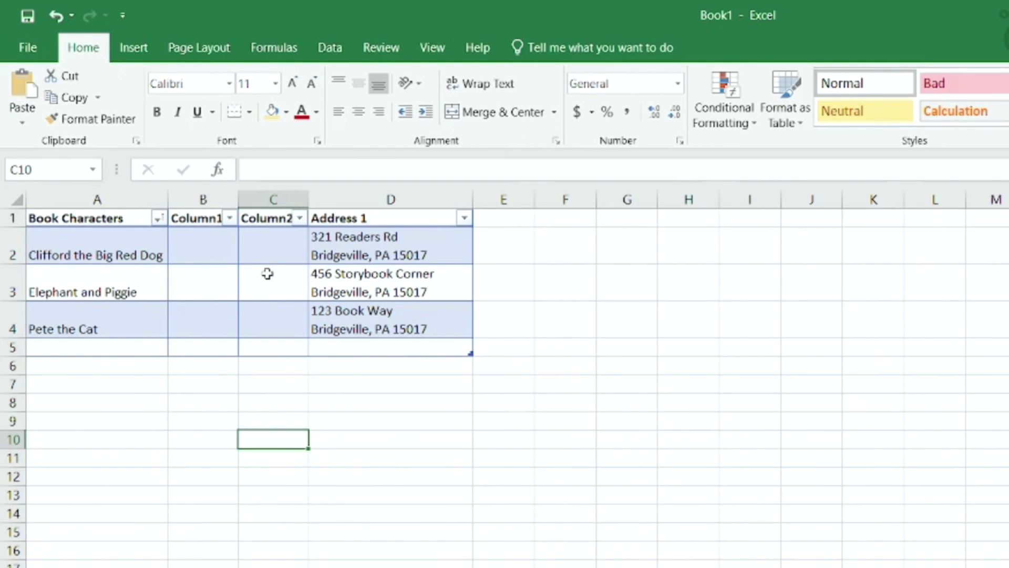
# - Sort the table A to Z by the Address 1 column
pyautogui.click(465, 218)
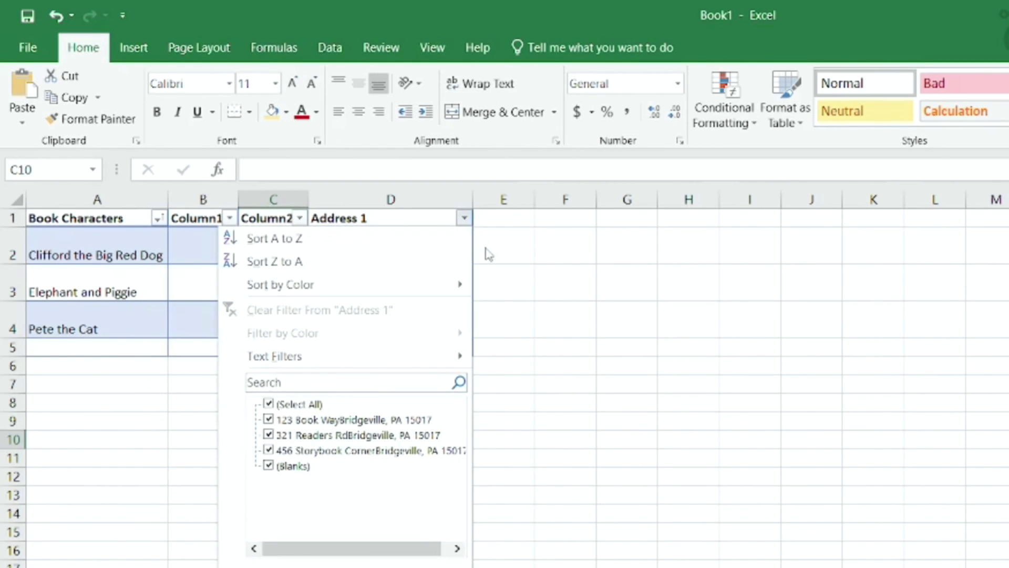
pyautogui.click(452, 242)
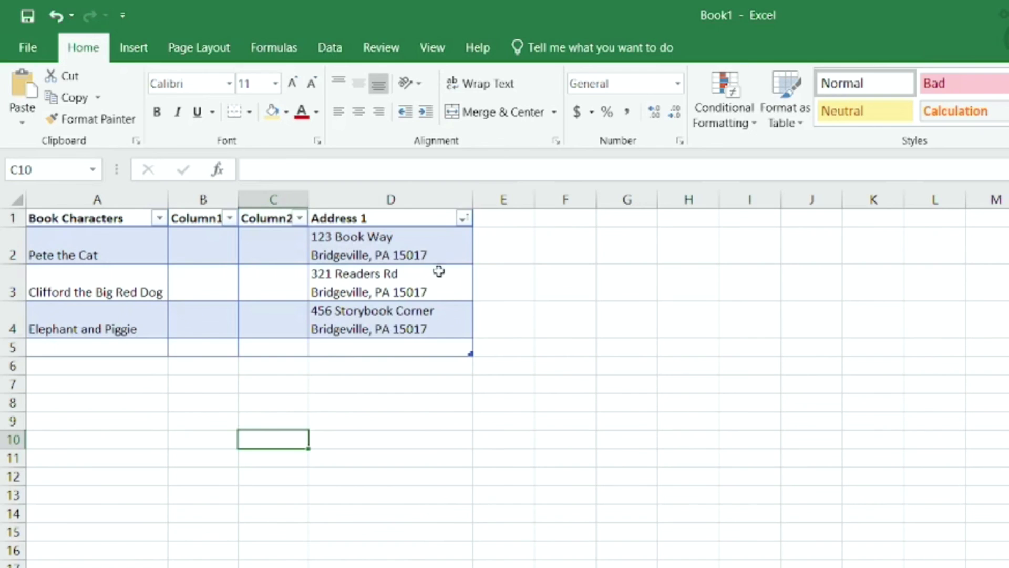